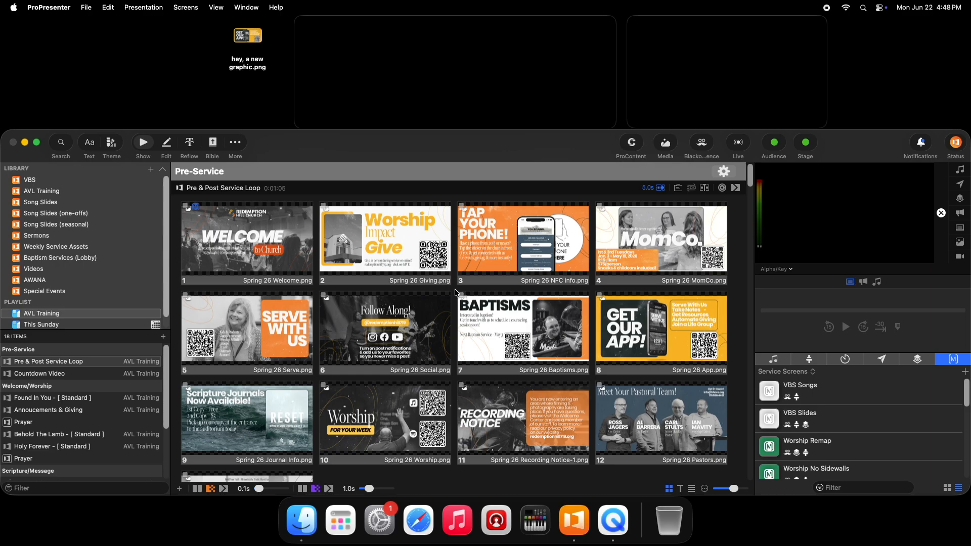
Look through the AVL Training playlist's song slides, the new ProContent releases and the backgrounds in the Summer media playlist
scroll(455, 292, "down", 15)
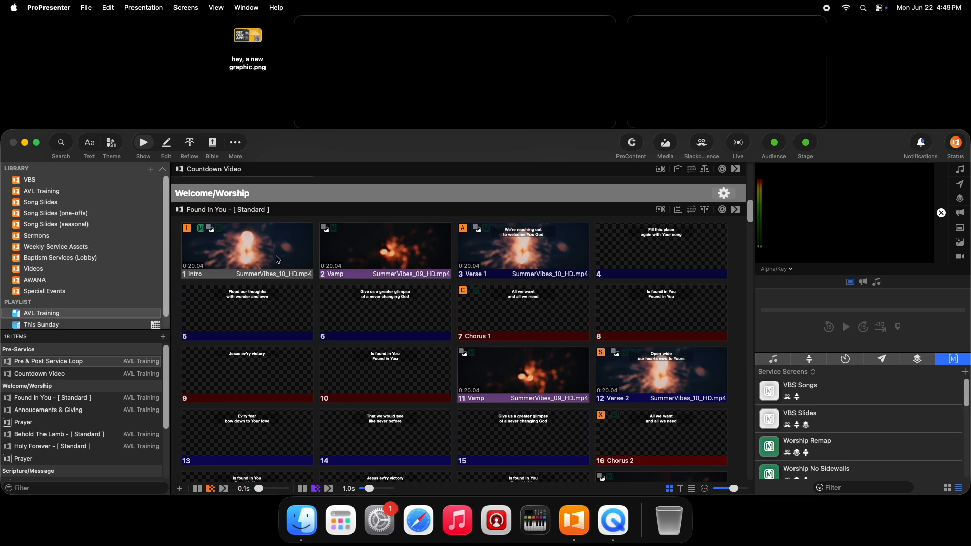
left_click(666, 143)
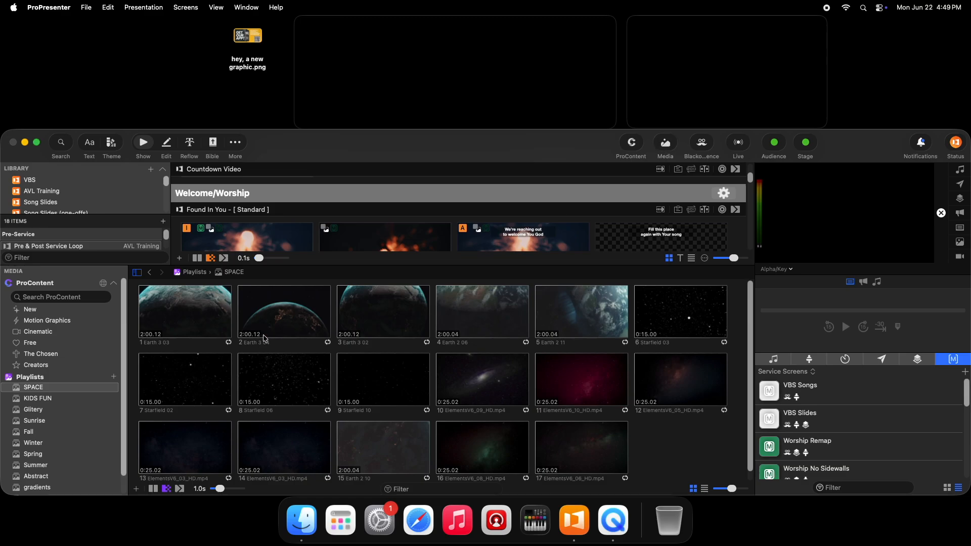
scroll(498, 360, "down", 2)
left_click(41, 310)
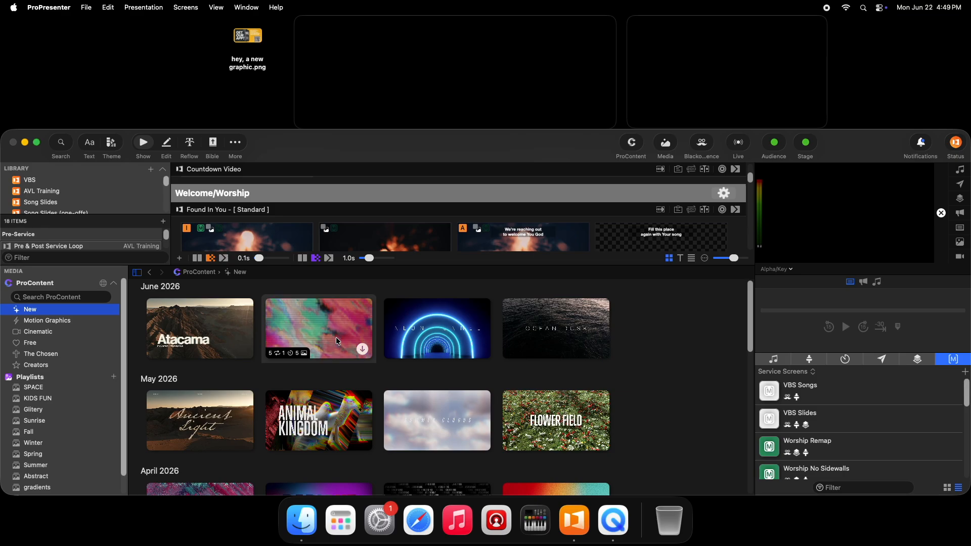
left_click(51, 465)
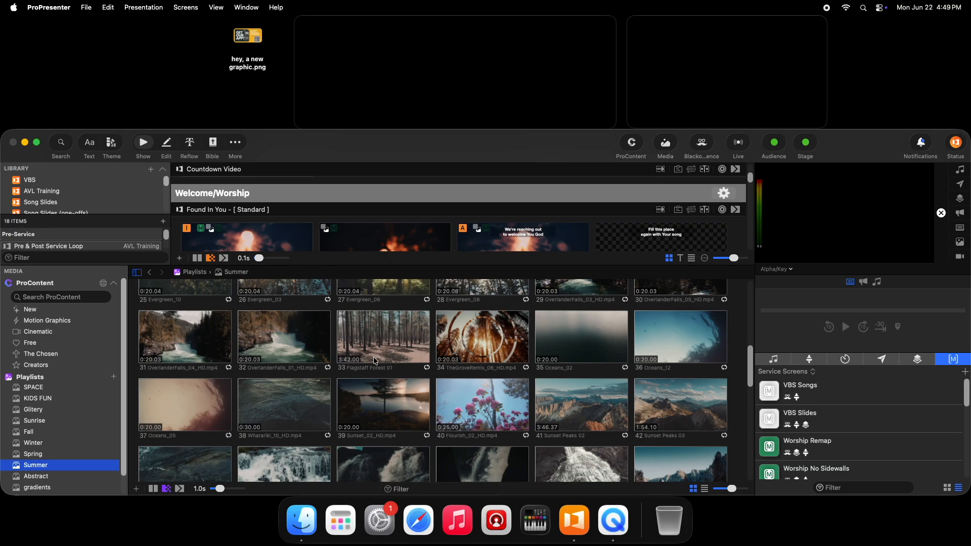
key("ctrl+v")
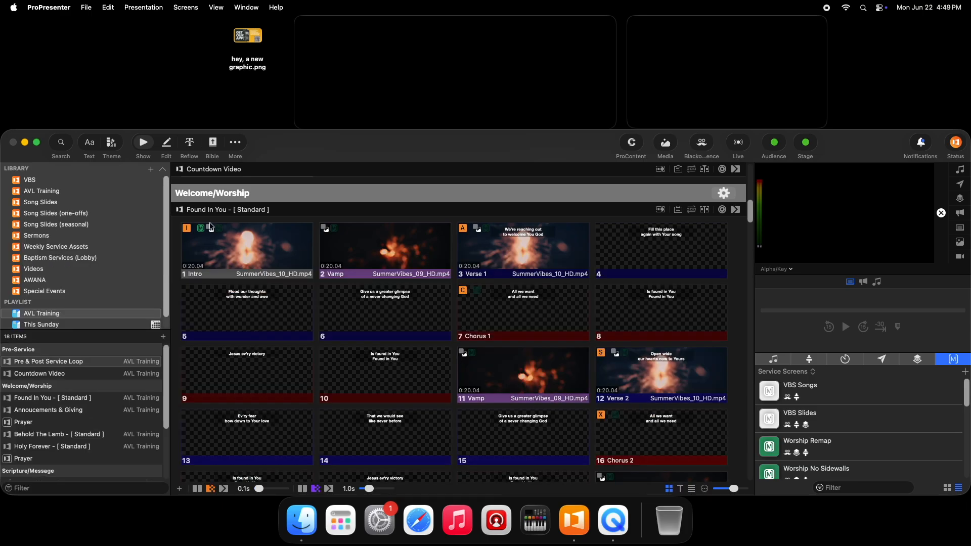
Open Christ Is Enough from the Song Slides (one-offs) library and remove the ArchesinNeon_05_HD.mp4 background from its Intro slide
left_click(59, 213)
left_click(96, 375)
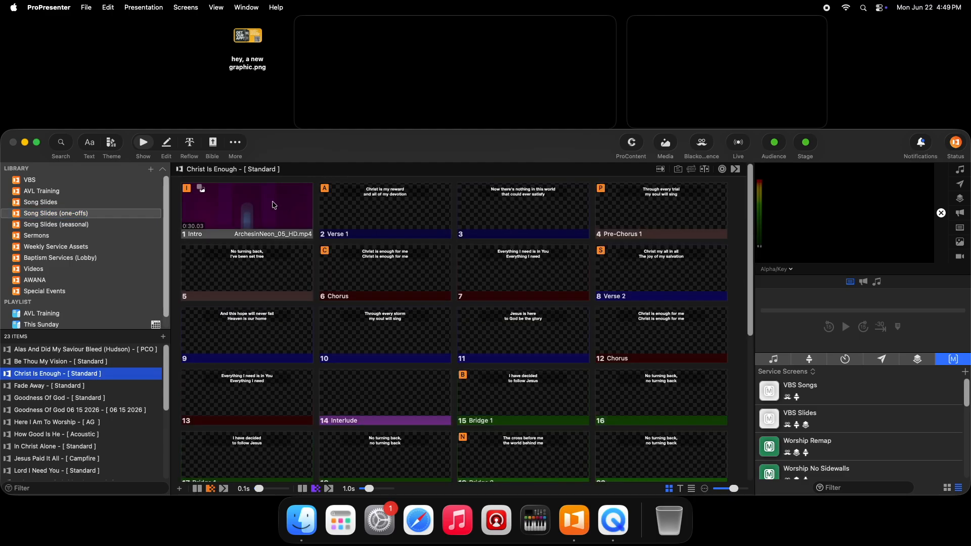
right_click(273, 204)
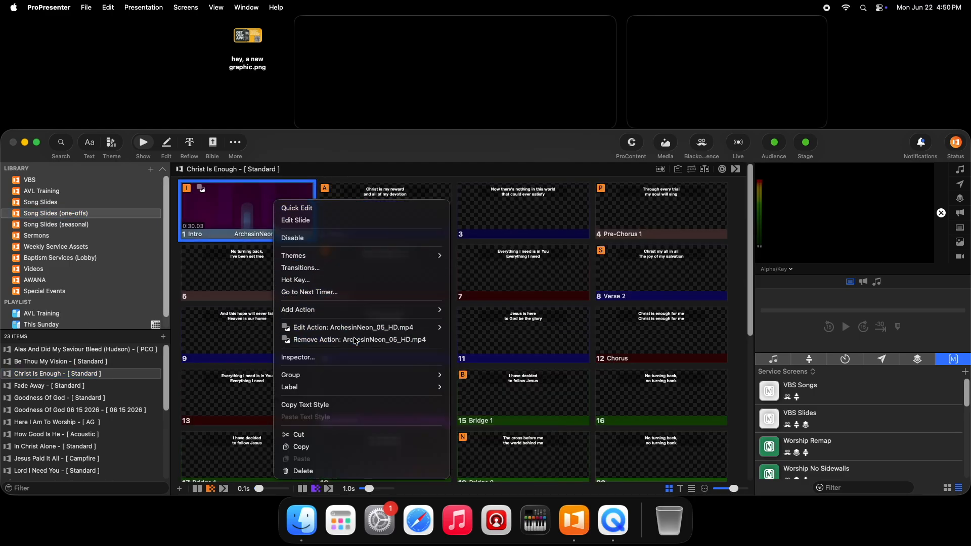
left_click(354, 339)
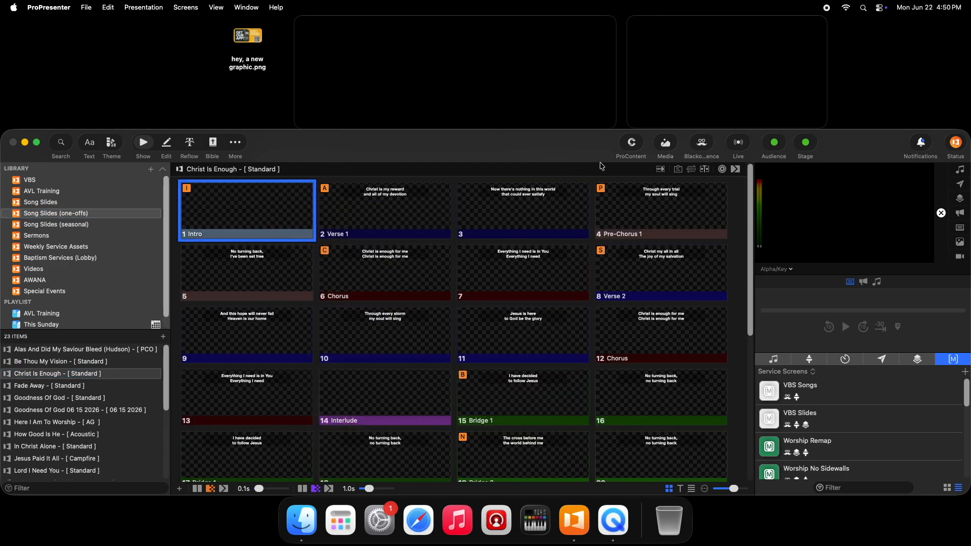
Add Sunset_02_HD.mp4 from the Summer media playlist as the background of the Intro slide
left_click(665, 143)
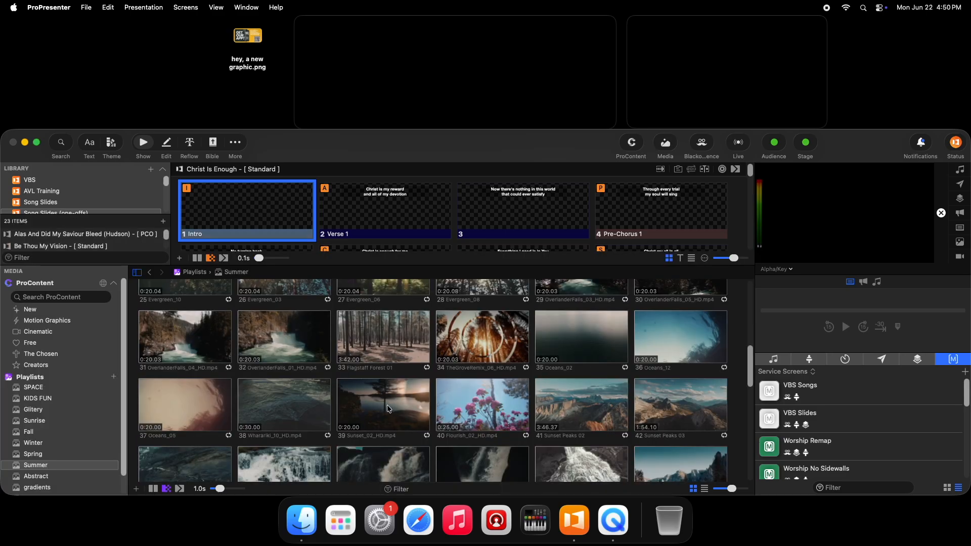
left_click_drag(387, 405, 257, 211)
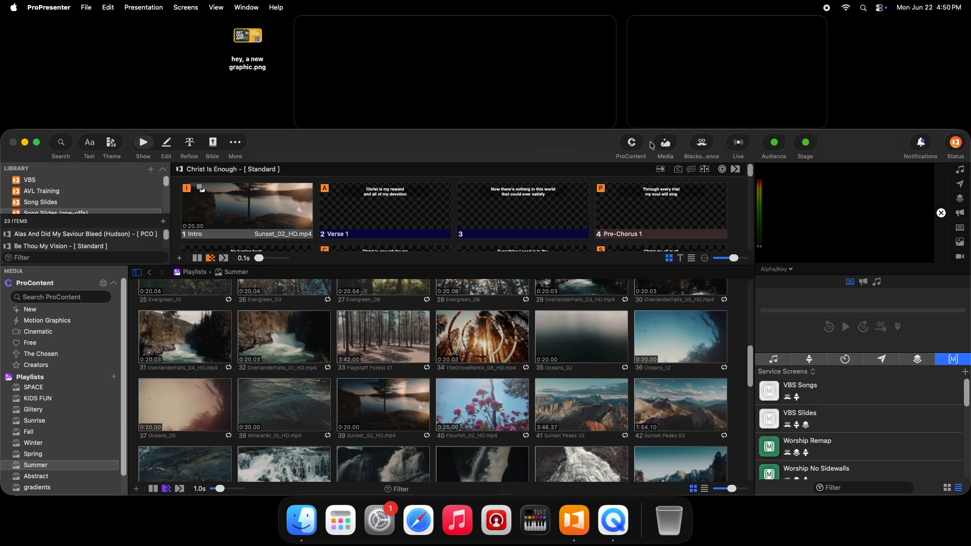
left_click(664, 147)
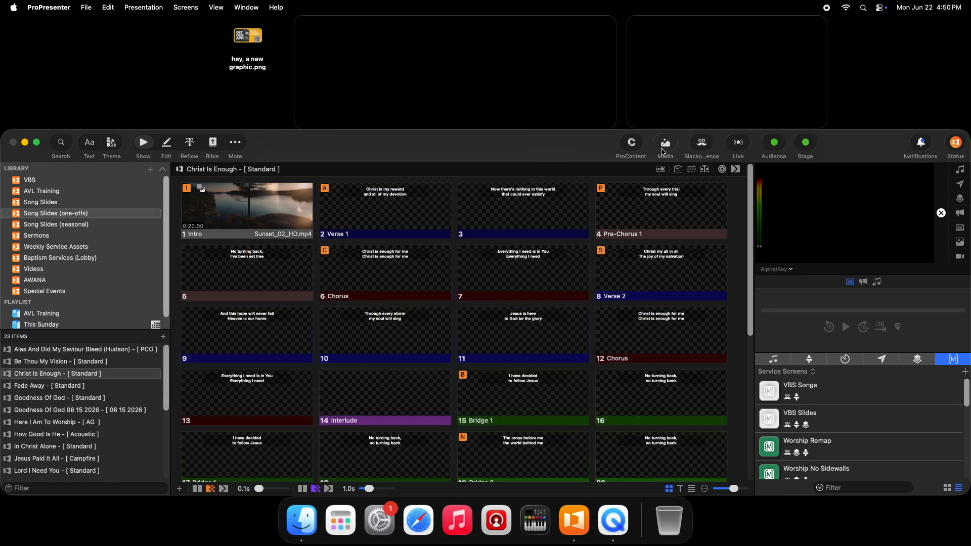
Attach the Worship Remap macro to the Intro slide and trigger the slide live
left_click_drag(807, 444, 250, 211)
left_click(250, 212)
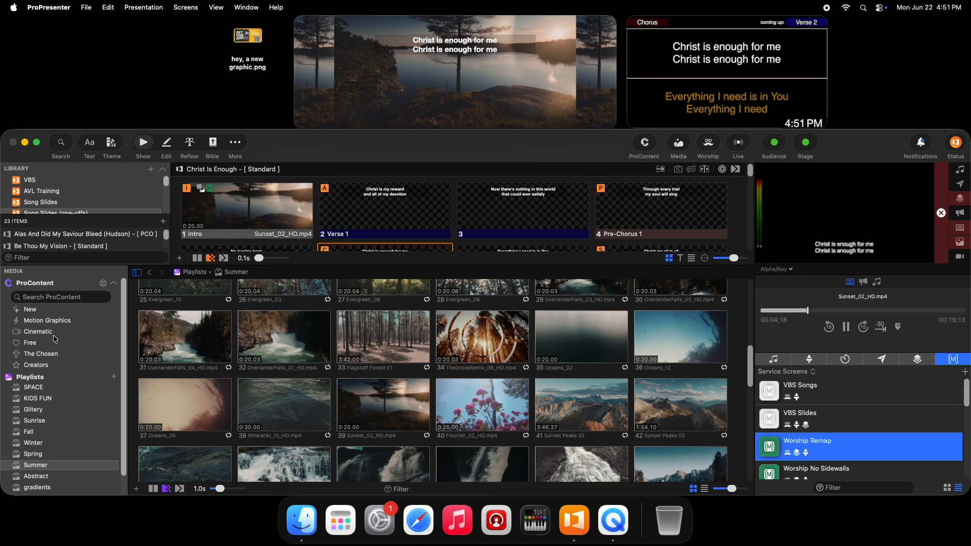
Browse the ProContent Cinematic collections and the Spring media playlist for other backgrounds
left_click(38, 332)
scroll(445, 323, "down", 3)
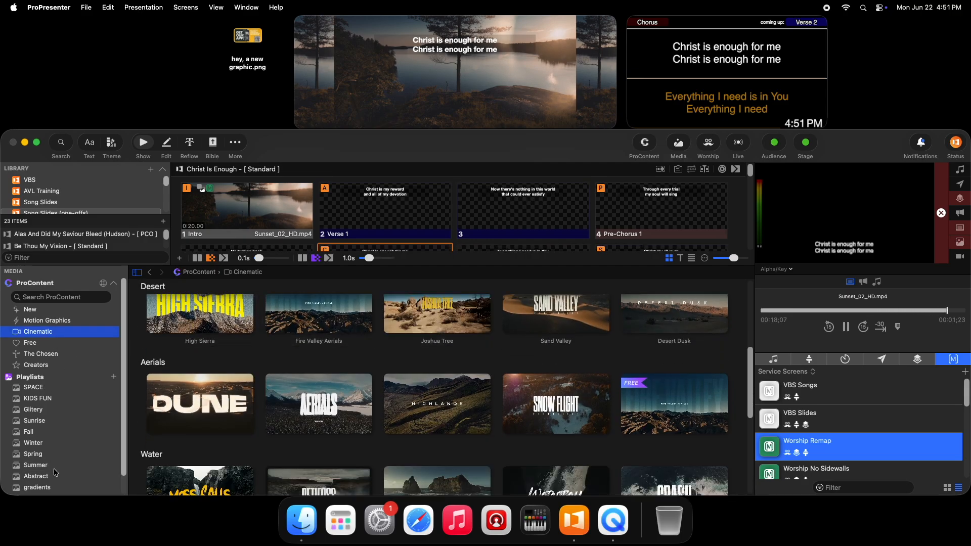
left_click(47, 454)
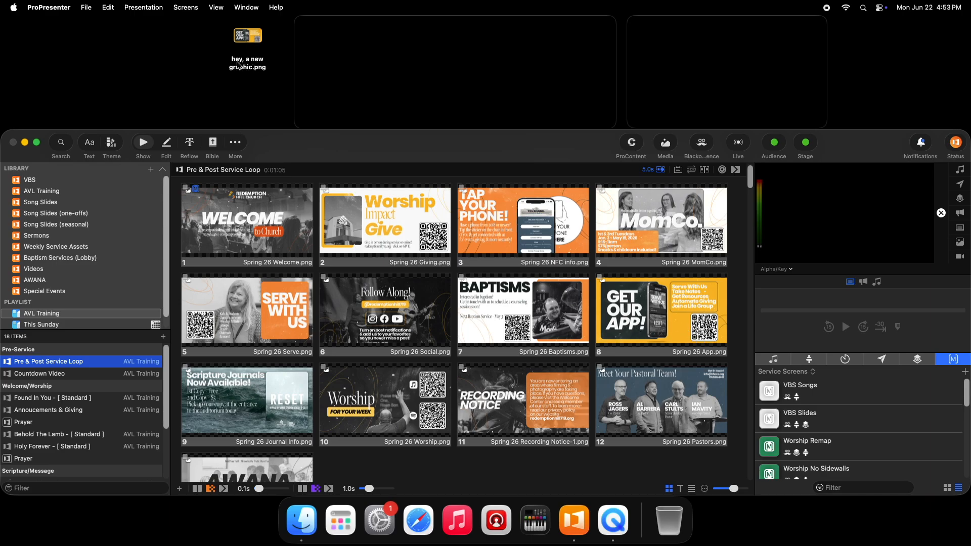
Create a 1920 x 1080 presentation named "hey, a new graphic" in the Special Events library without a playlist
left_click(53, 293)
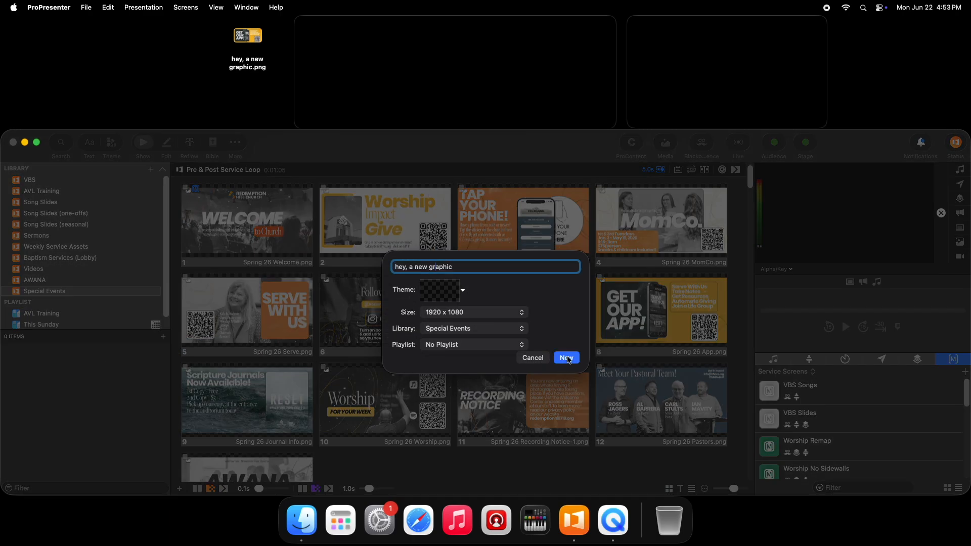
left_click(567, 358)
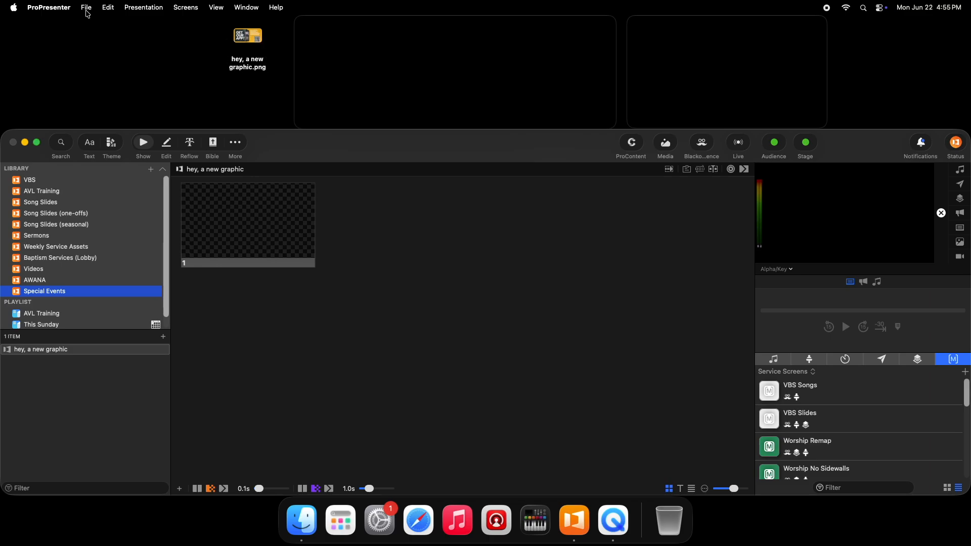
left_click(86, 8)
mouse_move(121, 62)
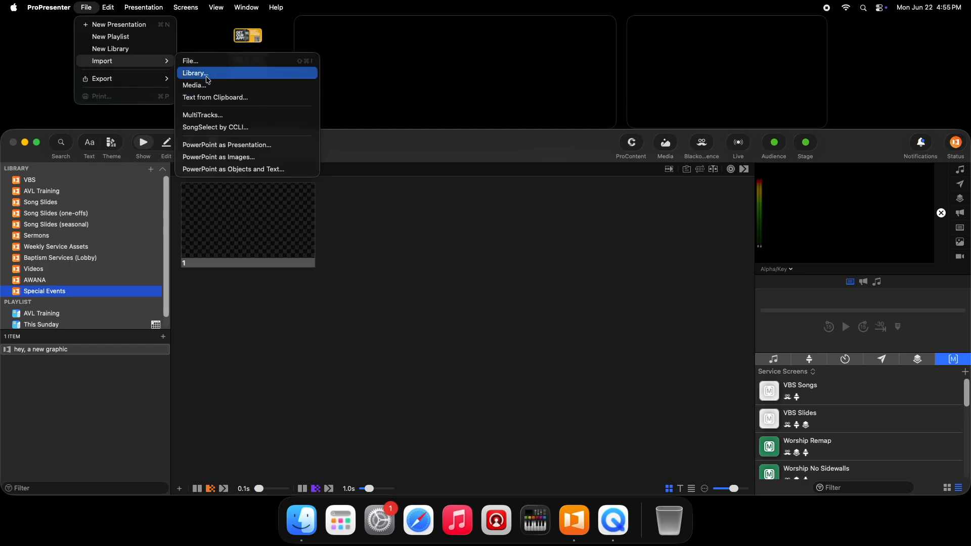
left_click(235, 67)
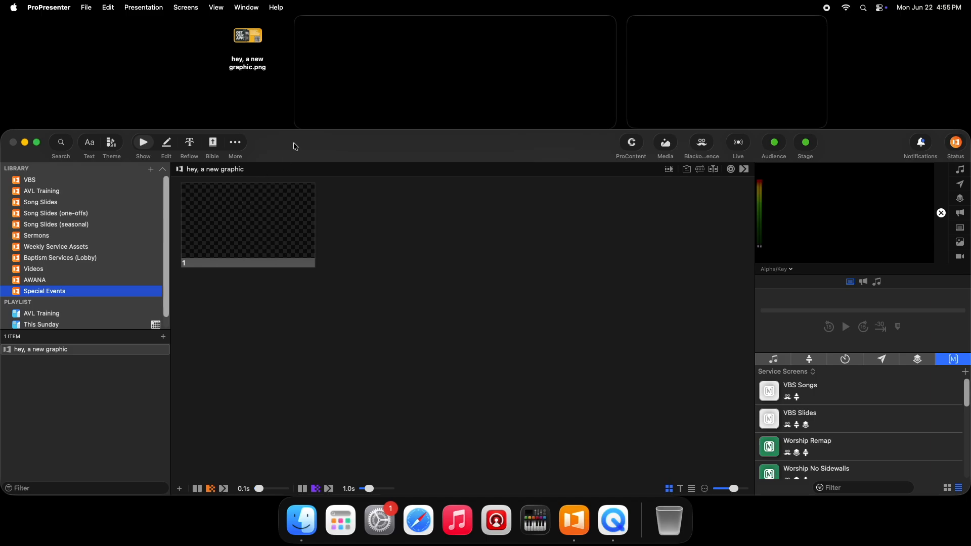
Place the desktop image hey, a new graphic.png on the blank slide and add the presentation to the This Sunday playlist
left_click_drag(247, 37, 248, 222)
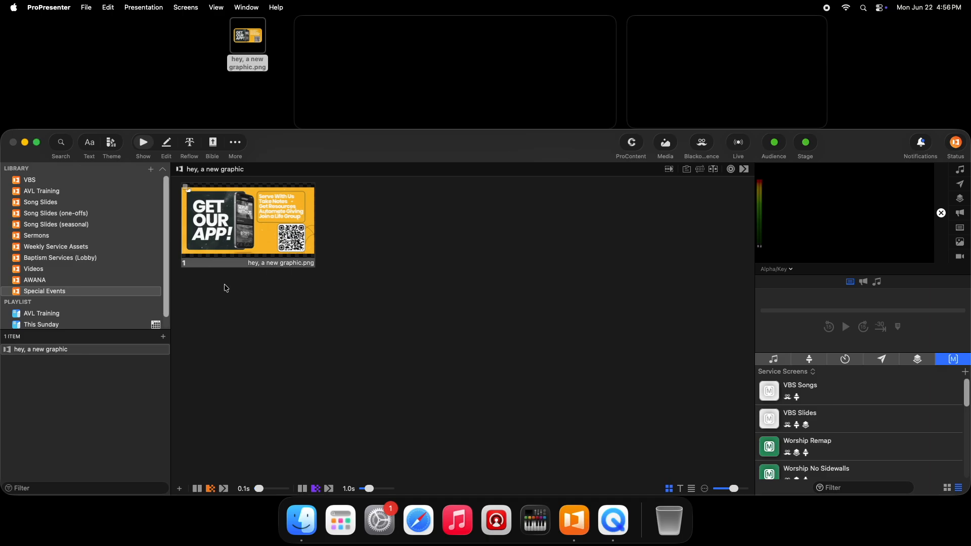
right_click(46, 356)
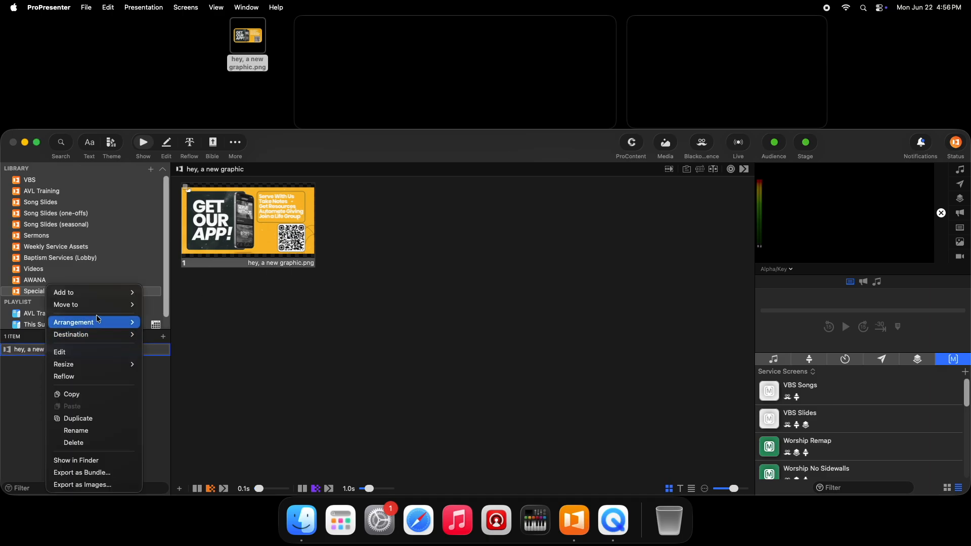
mouse_move(91, 292)
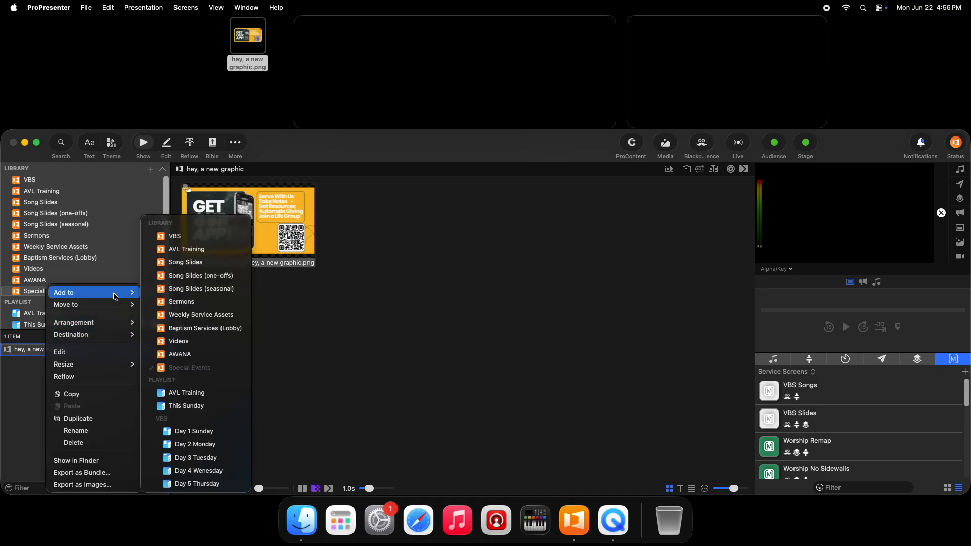
left_click(206, 408)
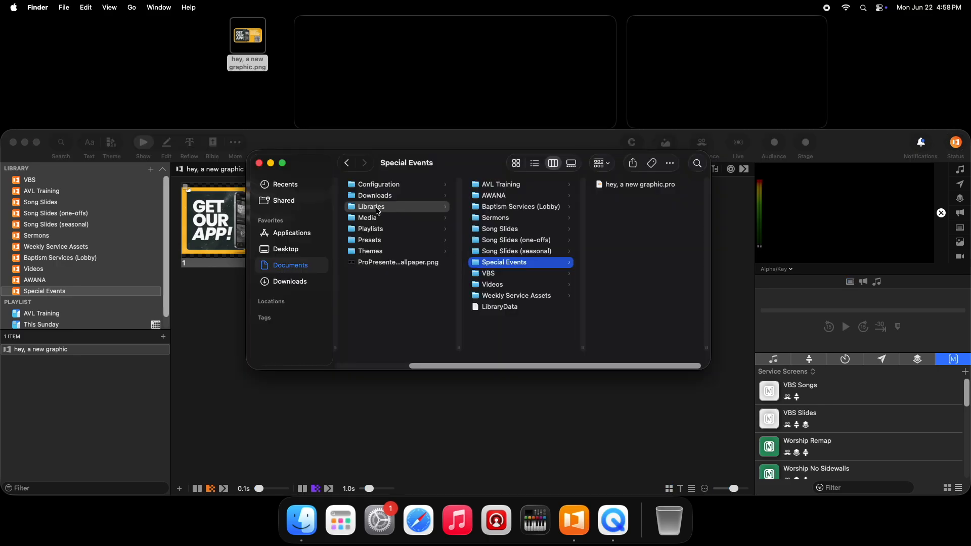
Check the Special Events library folder in Finder and move hey, a new graphic.png from the desktop to the Trash
scroll(382, 212, "left", 3)
right_click(244, 59)
left_click(273, 98)
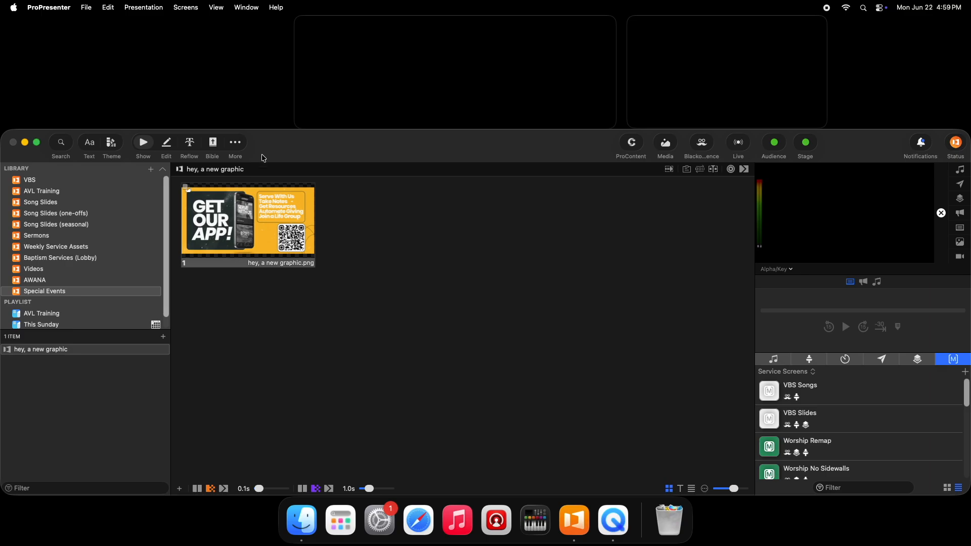
Create a 1920 x 1080 presentation named "song" in the Song Slides (one-offs) library
left_click(80, 214)
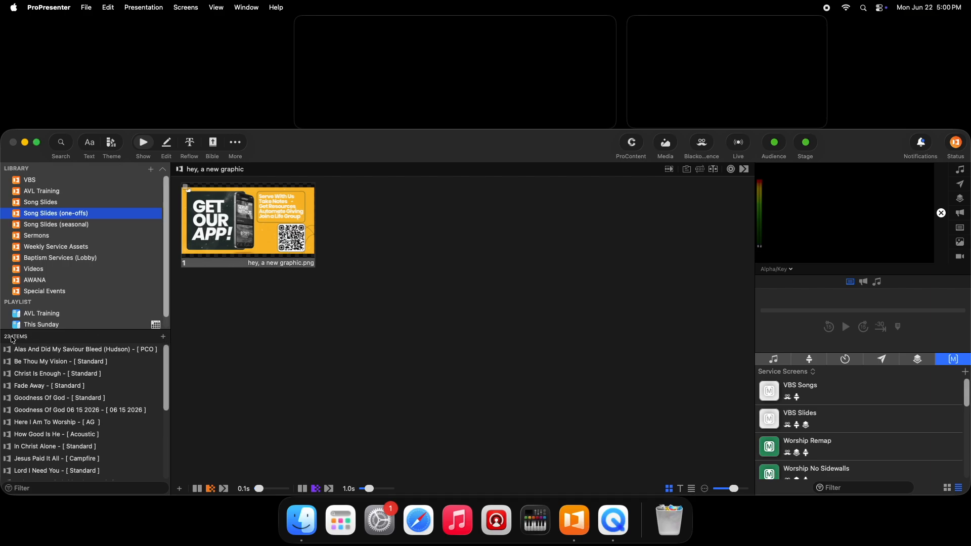
left_click(164, 340)
left_click(202, 347)
type("song")
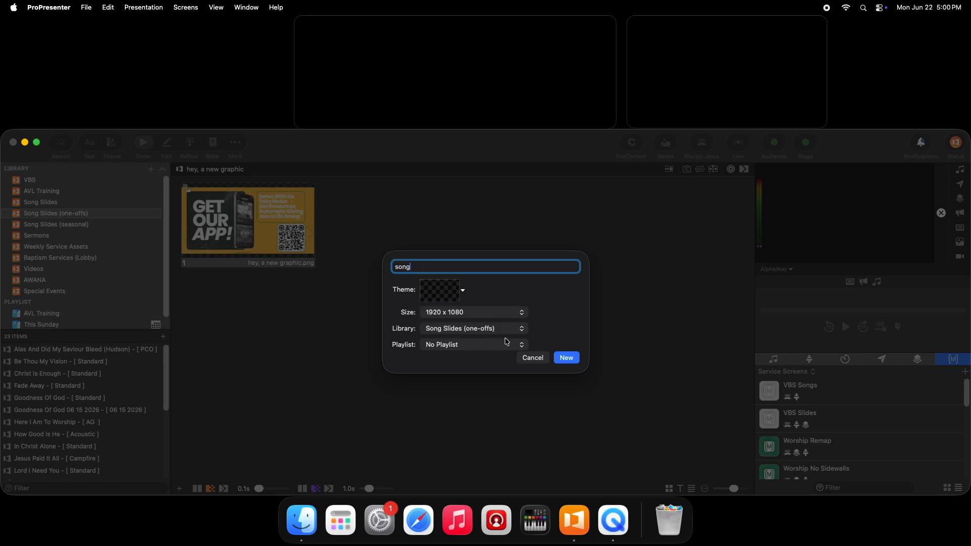
left_click(560, 358)
key("Return")
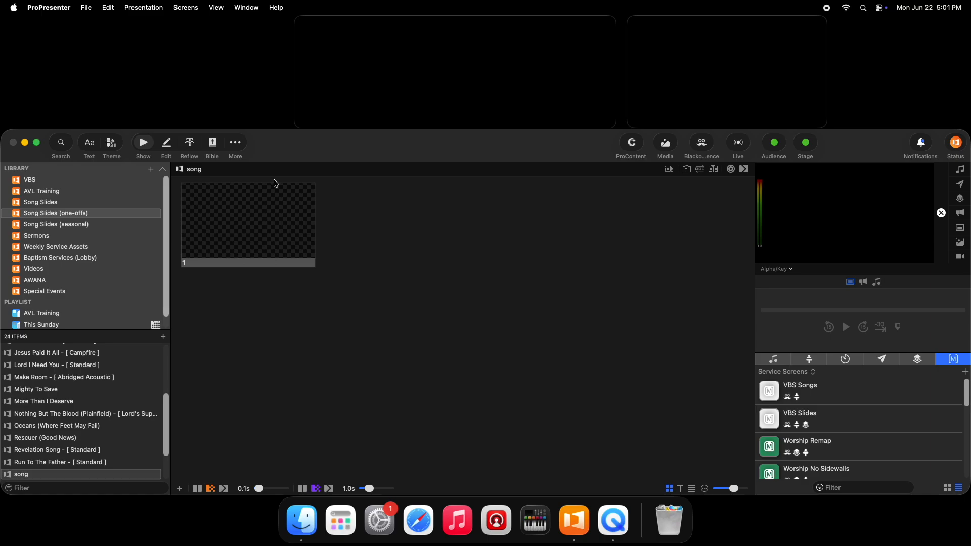
Search SongSelect by CCLI for "all crea" and import All Creatures Of Our God And King into Song Slides (one-offs) with two lines per slide
left_click(86, 7)
mouse_move(117, 65)
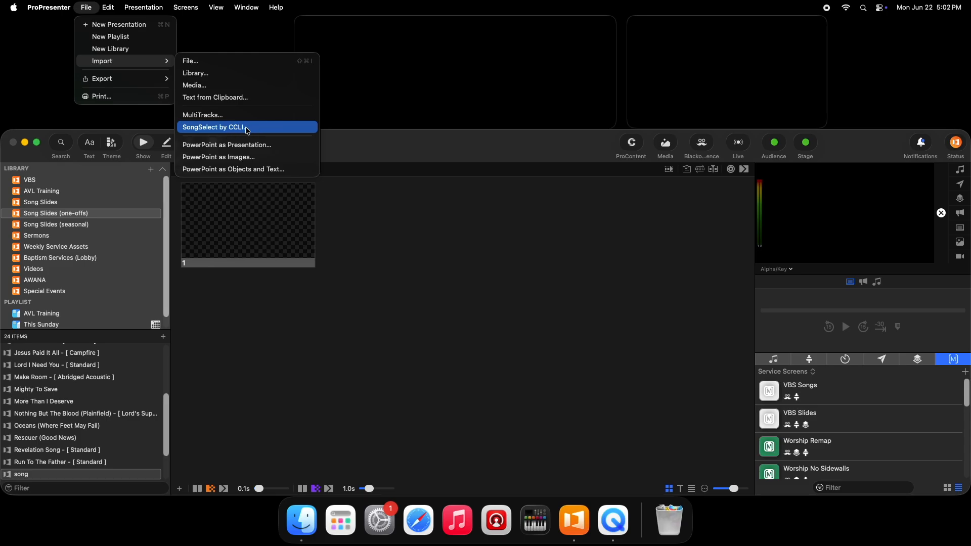
left_click(248, 128)
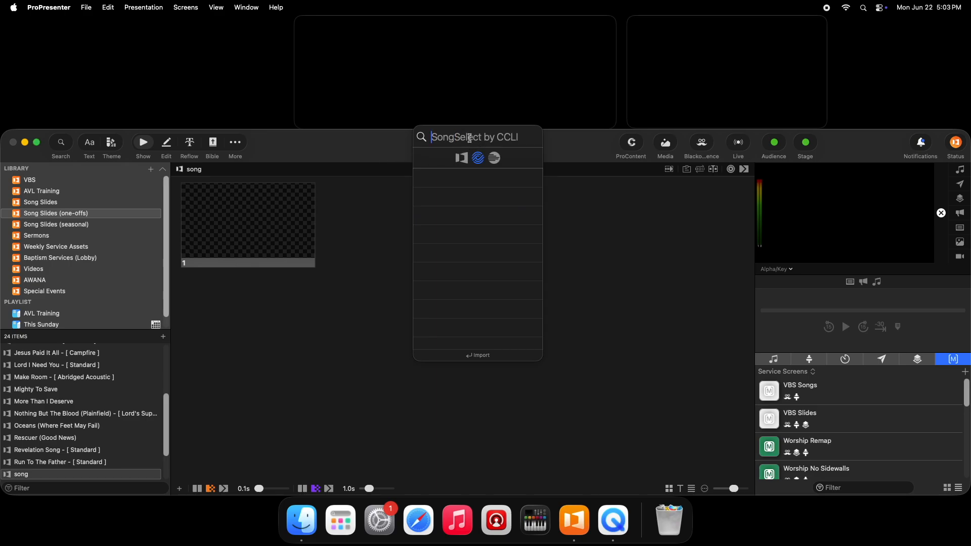
type("all")
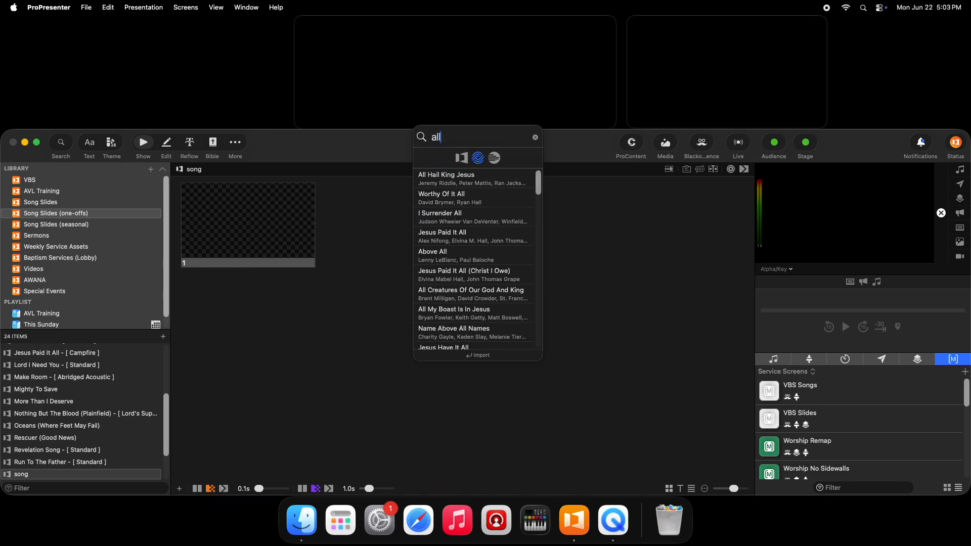
type(" crea")
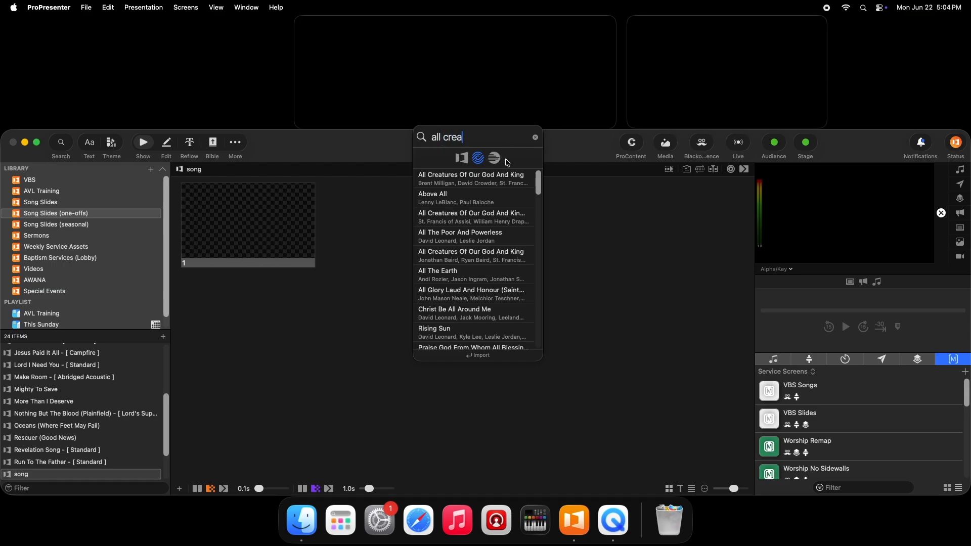
left_click(459, 179)
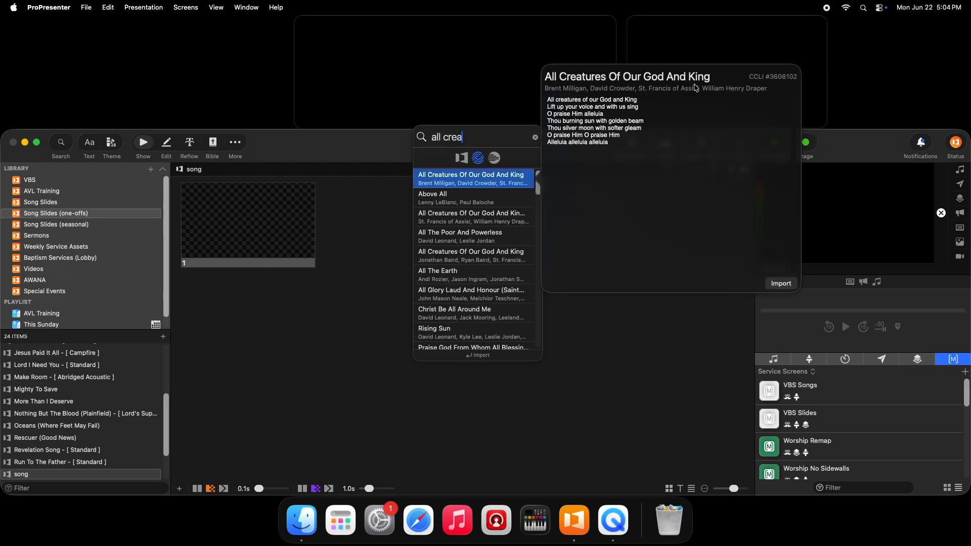
left_click(782, 283)
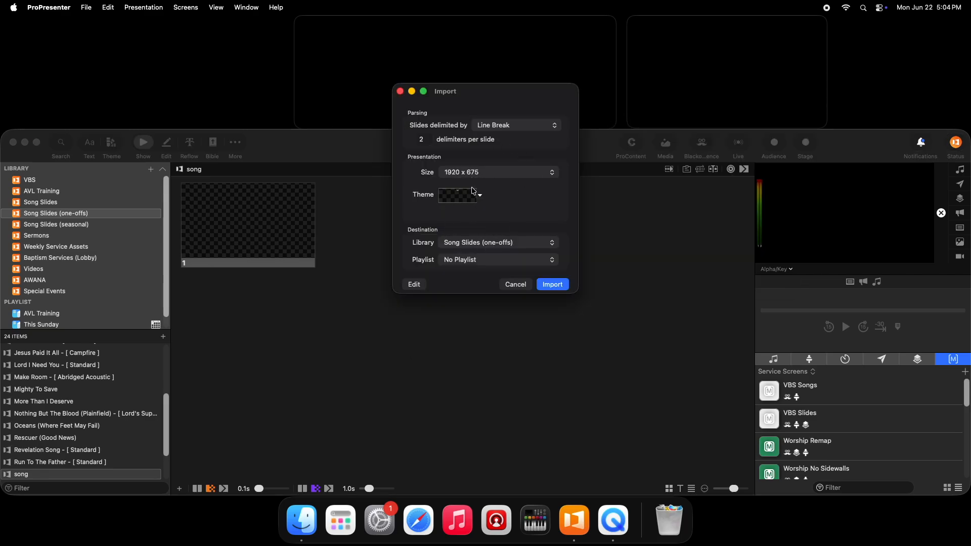
left_click(552, 285)
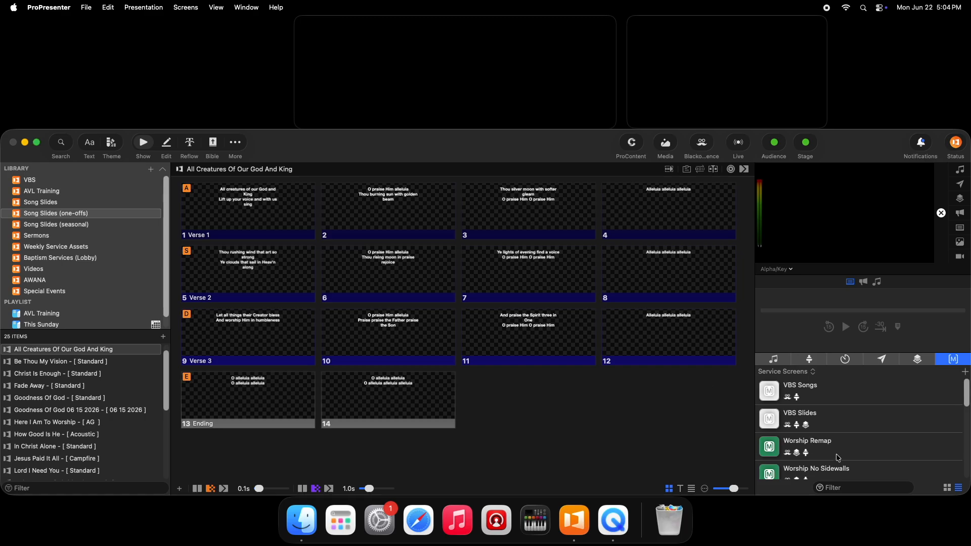
Add the Worship Remap macro and the HeavenMountains_08_HD.mp4 background to the first Verse 1 slide and trigger it live
left_click_drag(837, 456, 252, 211)
left_click(665, 142)
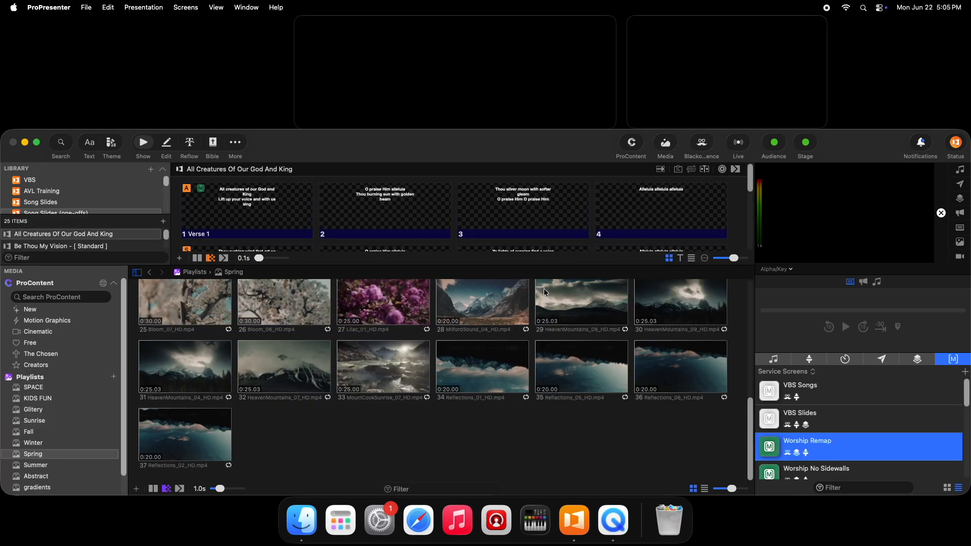
left_click_drag(587, 314, 248, 208)
left_click(248, 207)
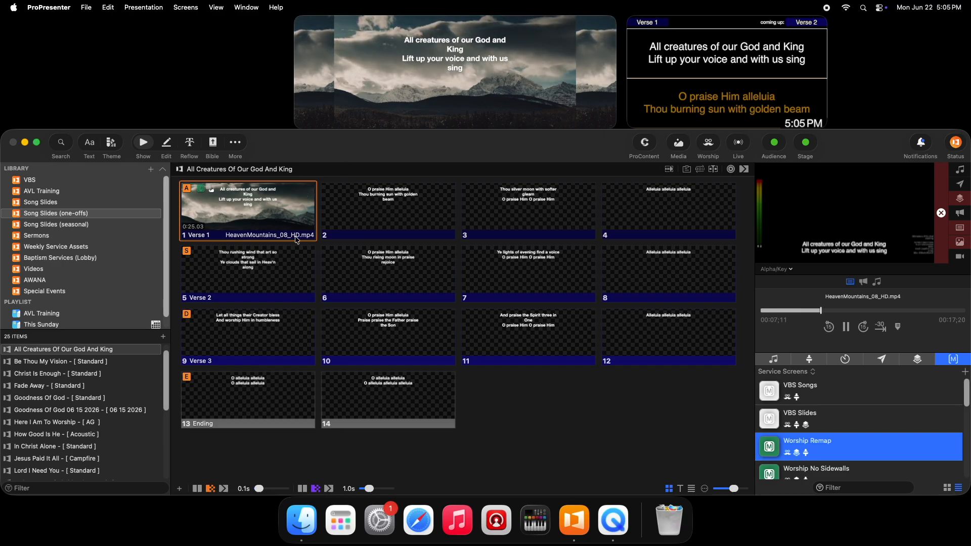
Add a blank slide, assign it to the Intro group, and move that group ahead of Verse 1
left_click(143, 7)
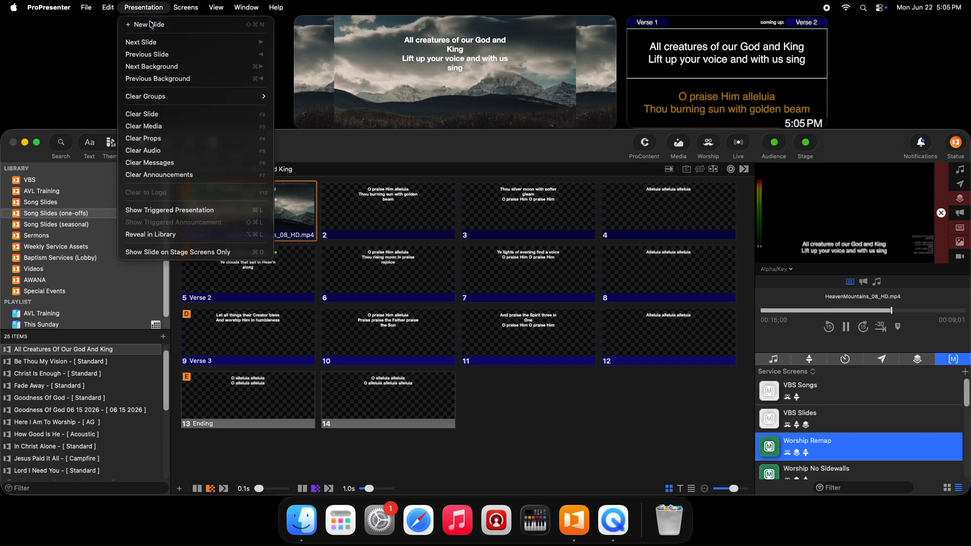
left_click(151, 25)
right_click(550, 405)
mouse_move(605, 394)
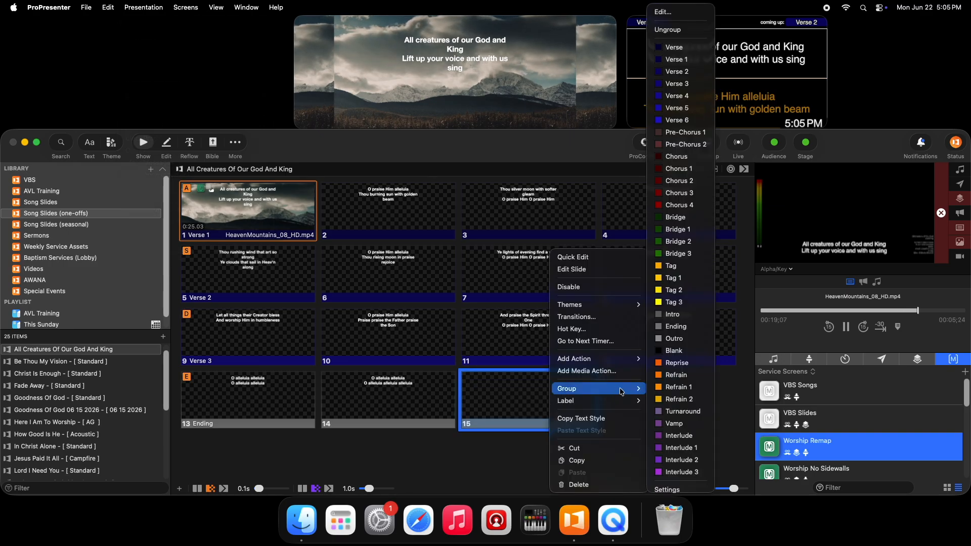
left_click(672, 314)
left_click(699, 169)
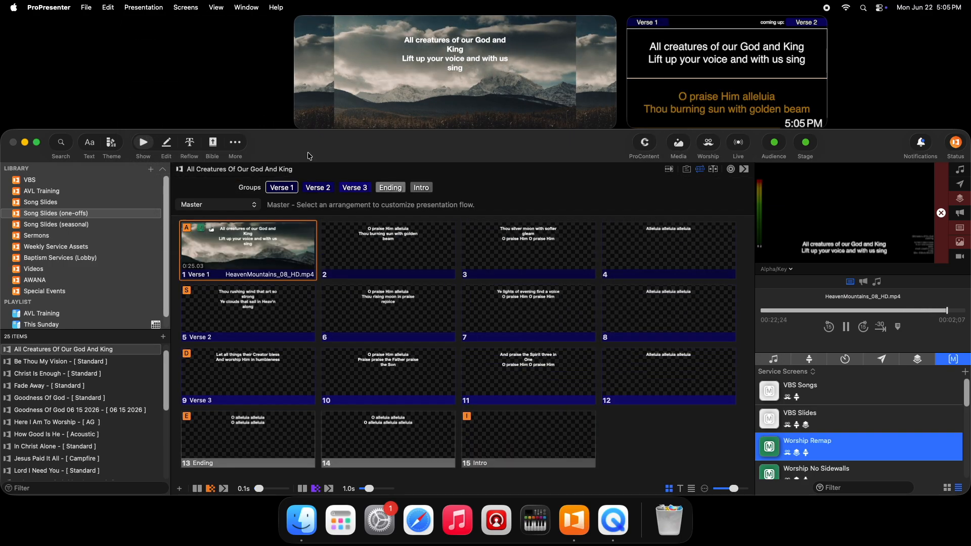
left_click_drag(423, 189, 265, 189)
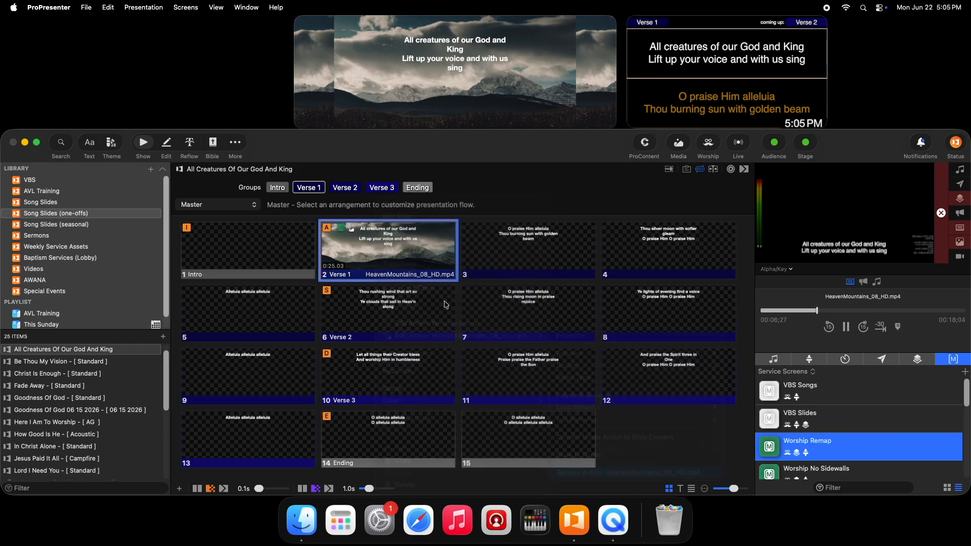
Remove the media and macro actions from the first Verse 1 slide and set HeavenMountains_08_HD.mp4 as the Intro slide's background
right_click(387, 247)
left_click(502, 371)
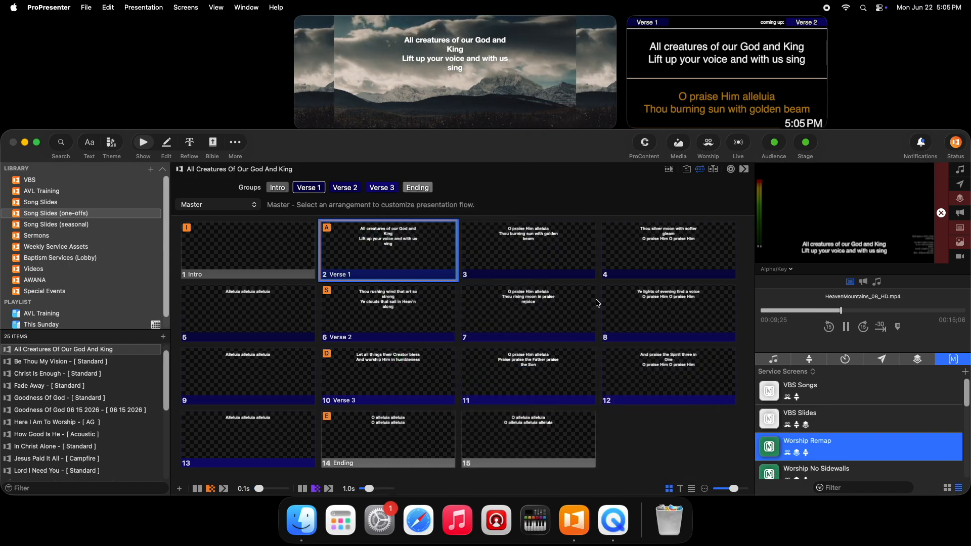
left_click(679, 143)
left_click_drag(582, 303, 284, 231)
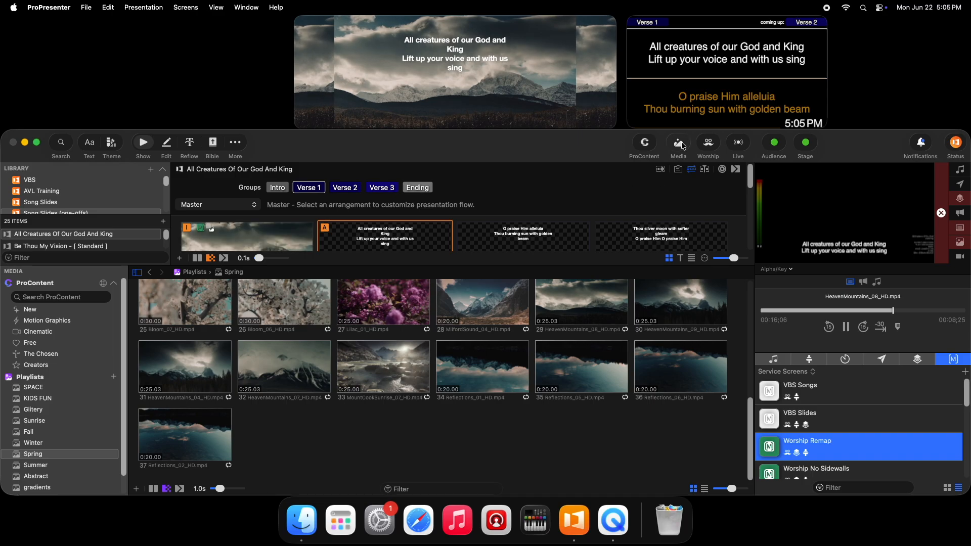
left_click(680, 144)
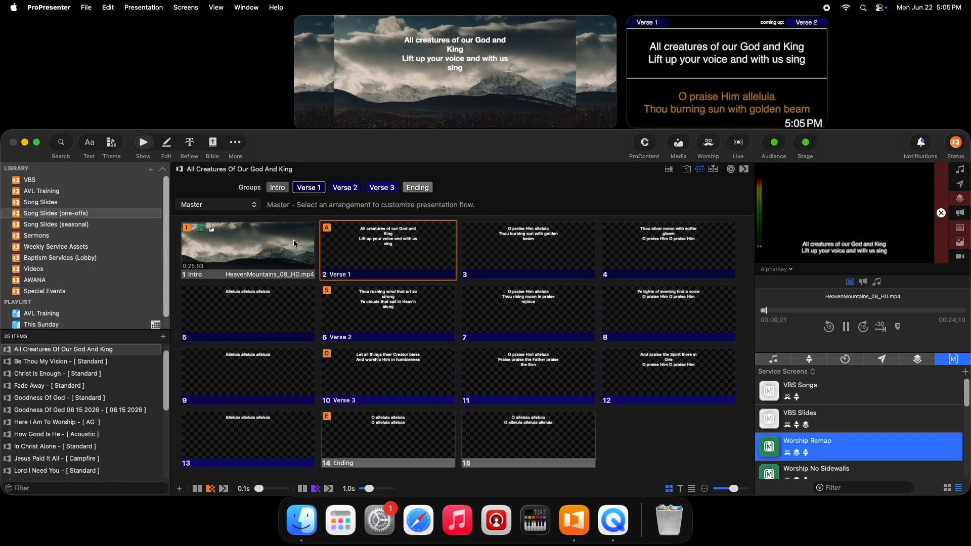
Apply a saved theme to all slides of All Creatures Of Our God And King
key("super+a")
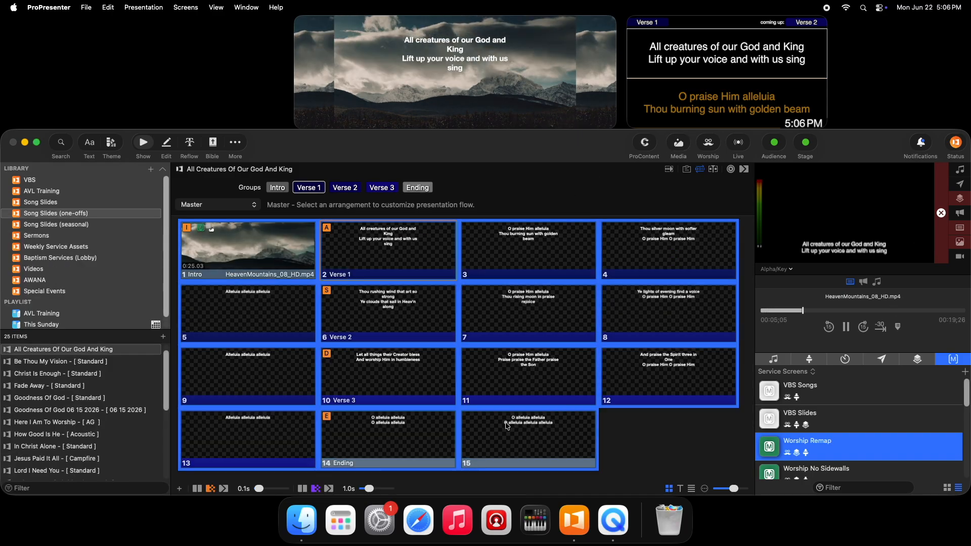
right_click(378, 244)
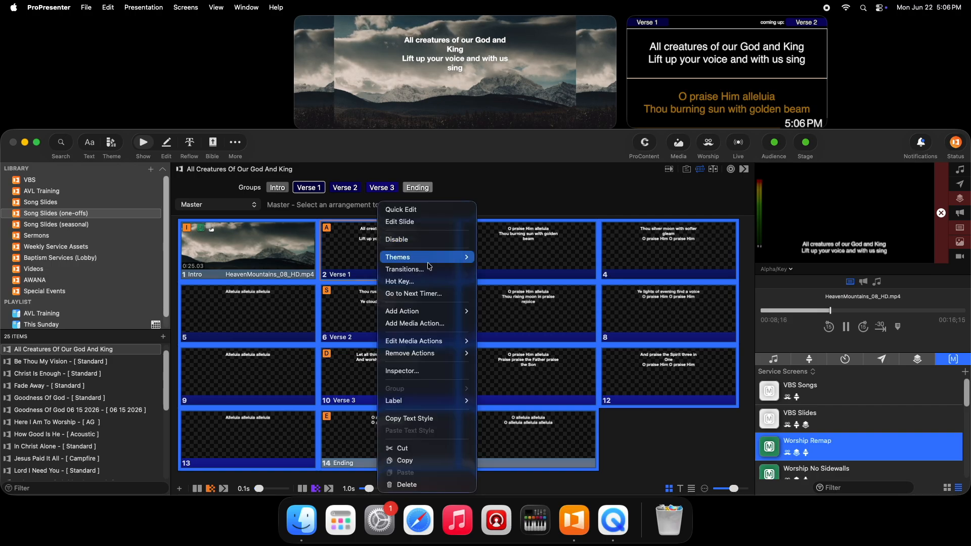
mouse_move(424, 257)
left_click(551, 282)
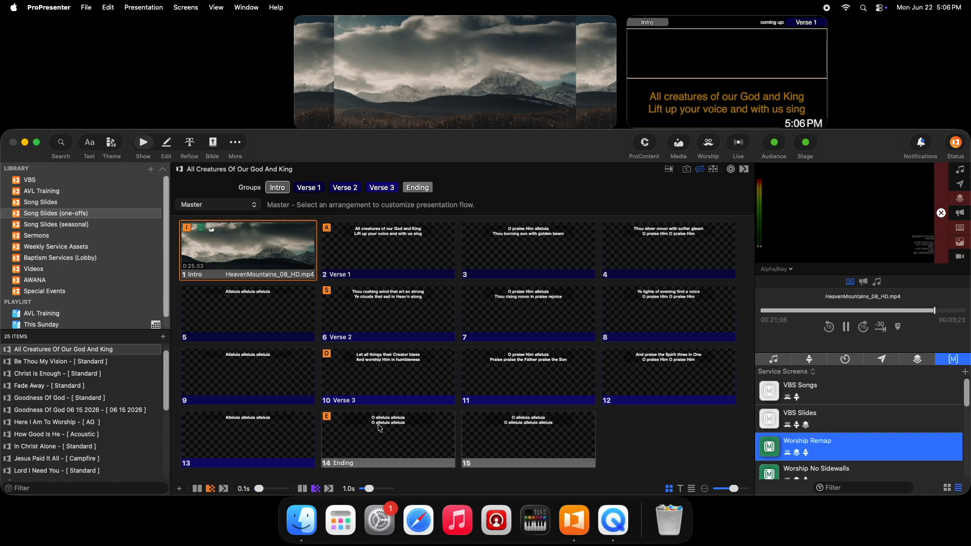
Change the group of the two Ending lyric slides to Refrain
right_click(411, 442)
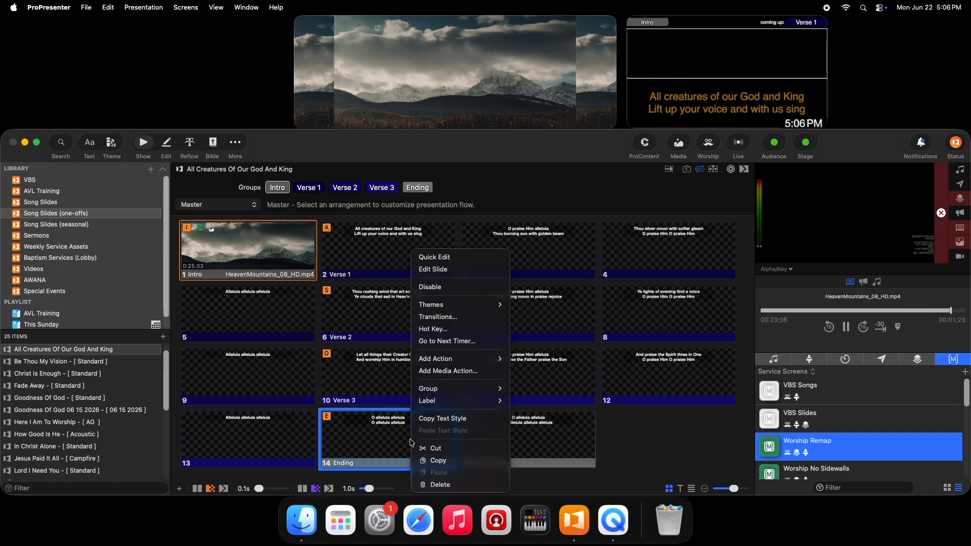
mouse_move(488, 393)
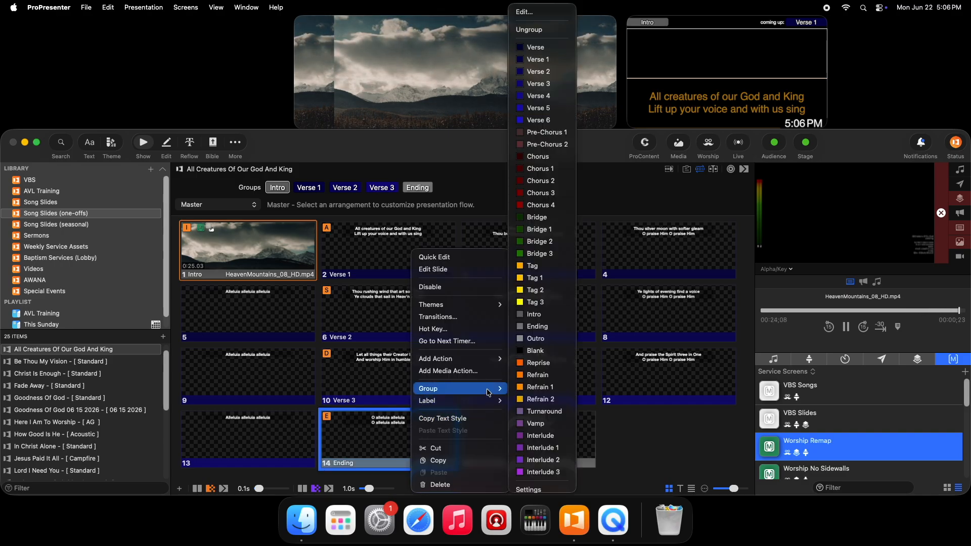
left_click(539, 376)
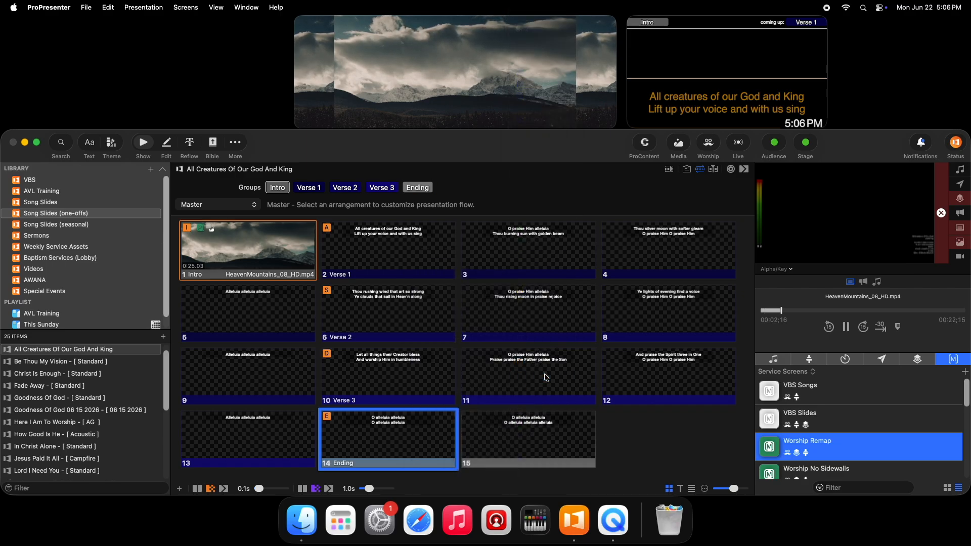
left_click(658, 430)
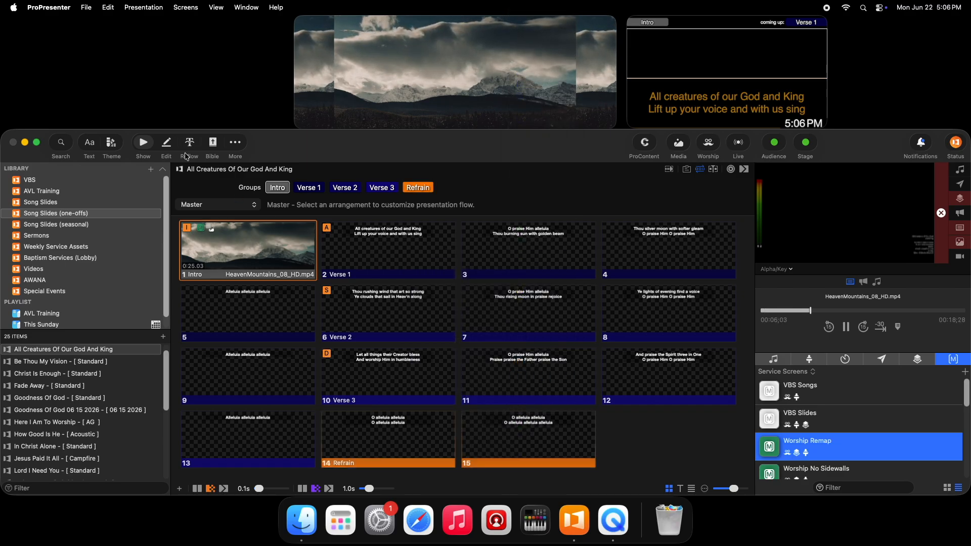
Add a blank slide after the Refrain and assign it to the Ending group
left_click(143, 7)
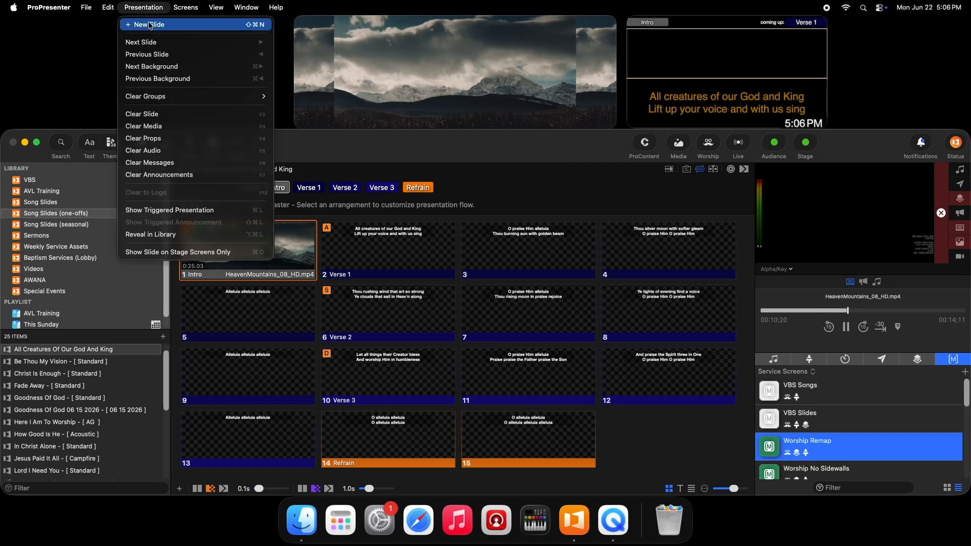
left_click(152, 20)
right_click(659, 449)
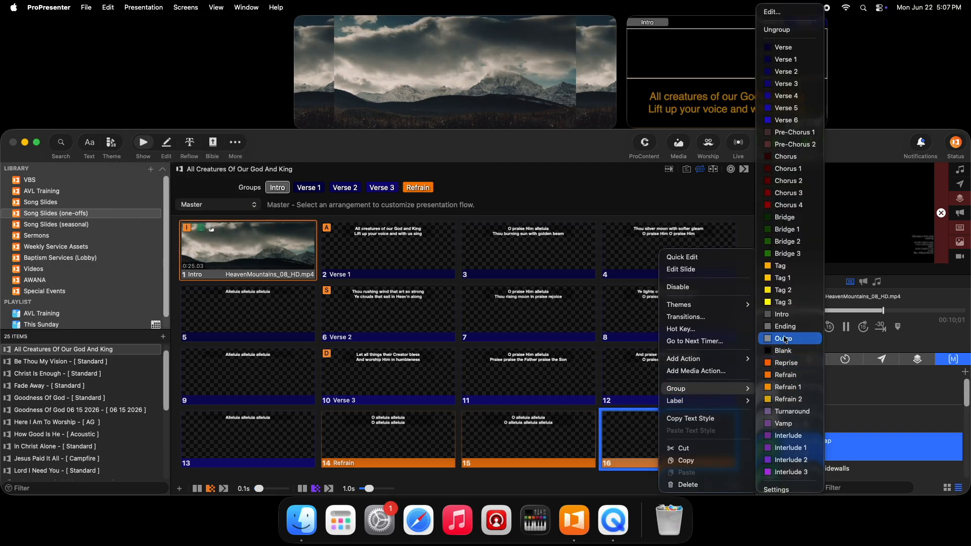
left_click(788, 339)
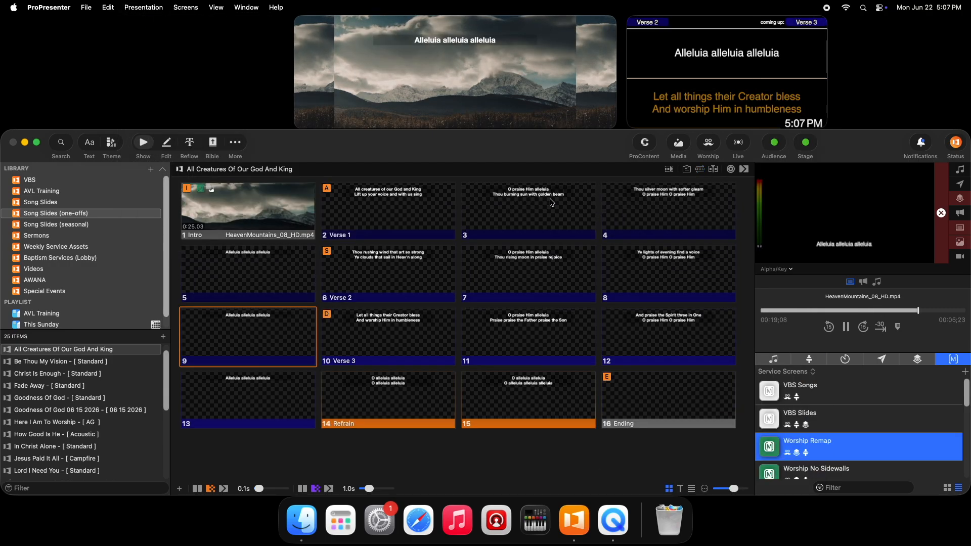
Create a new arrangement named "Standard" for the song and hide the arrangement controls
left_click(699, 169)
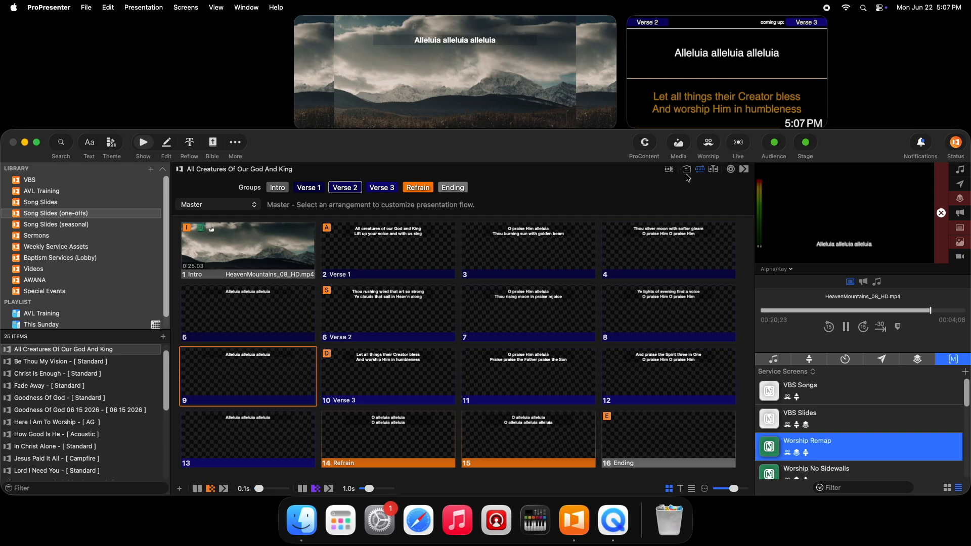
left_click(250, 205)
left_click(240, 221)
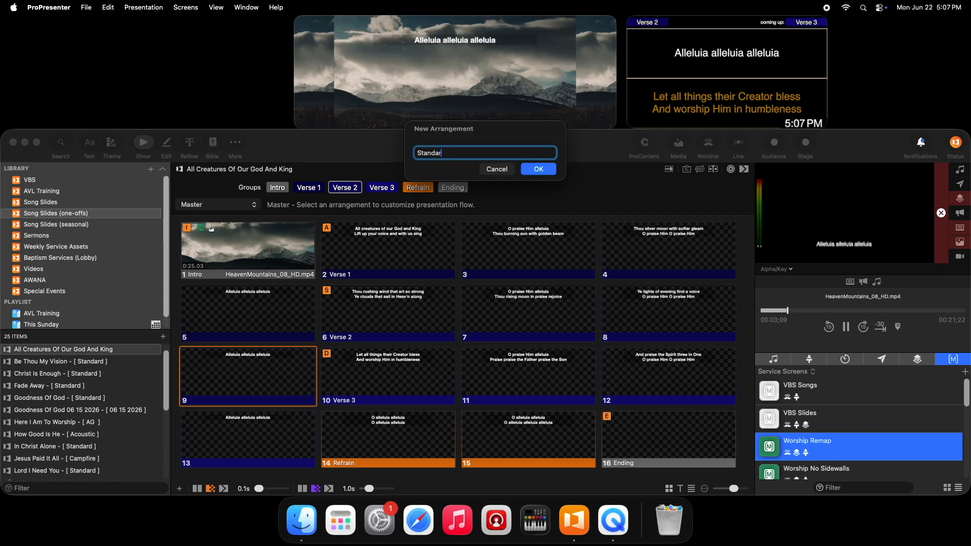
key("Return")
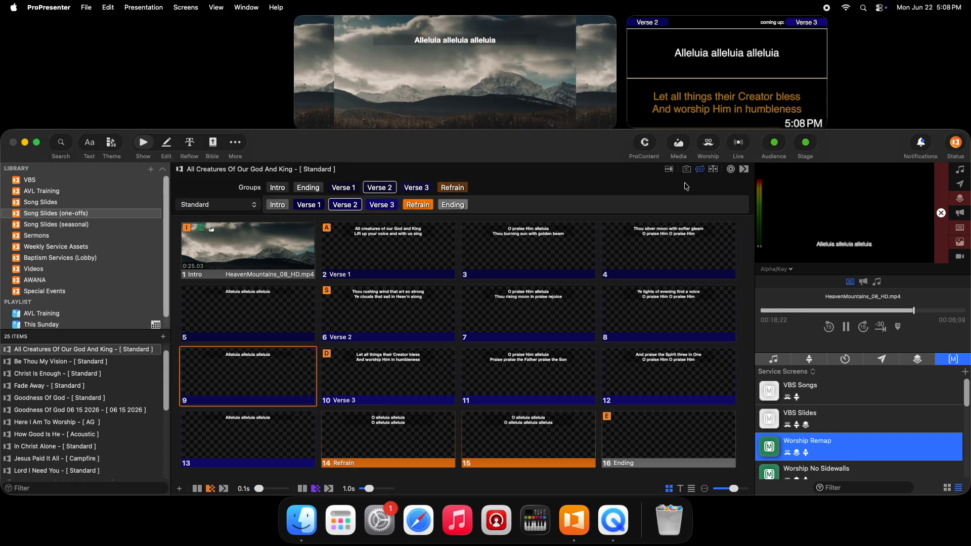
left_click(700, 172)
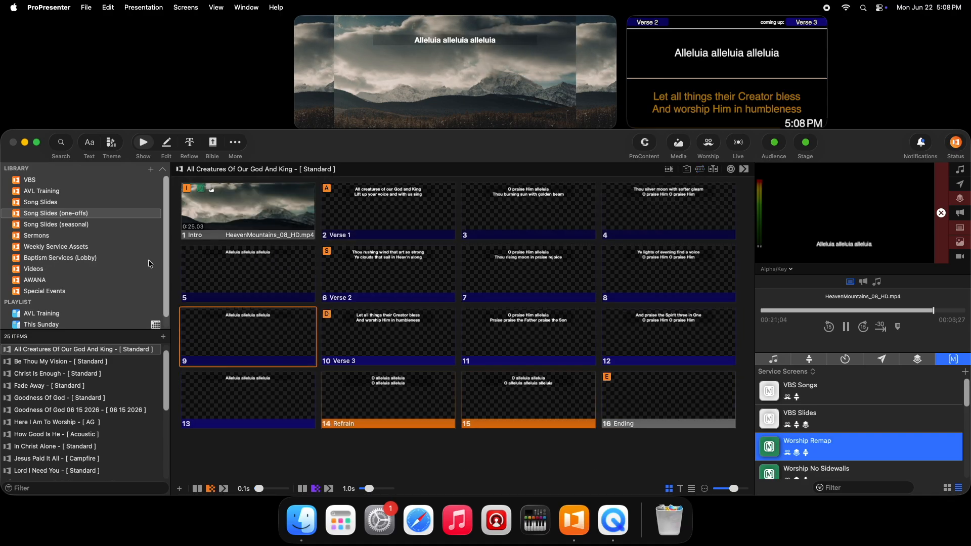
Open the options for moving the All Creatures Of Our God And King presentation out of the Song Slides (one-offs) library
right_click(59, 351)
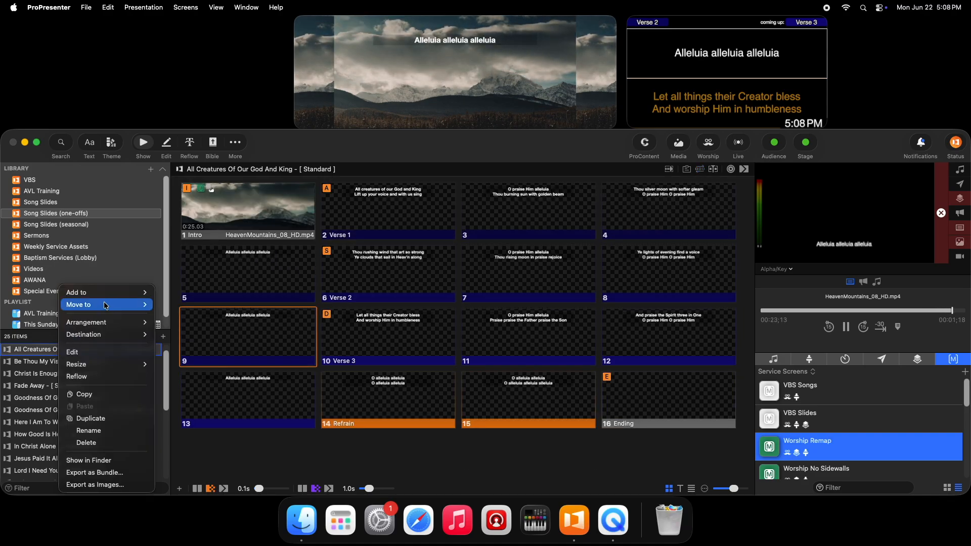